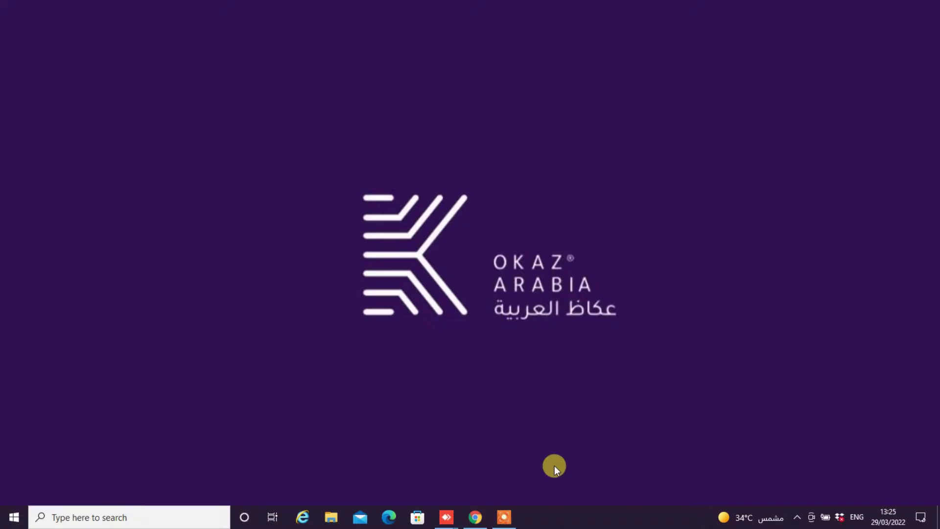
Find the SADP tool in Windows search and launch it
{"action": "key", "text": "super"}
{"action": "type", "text": "sadp"}
{"action": "key", "text": "Return"}
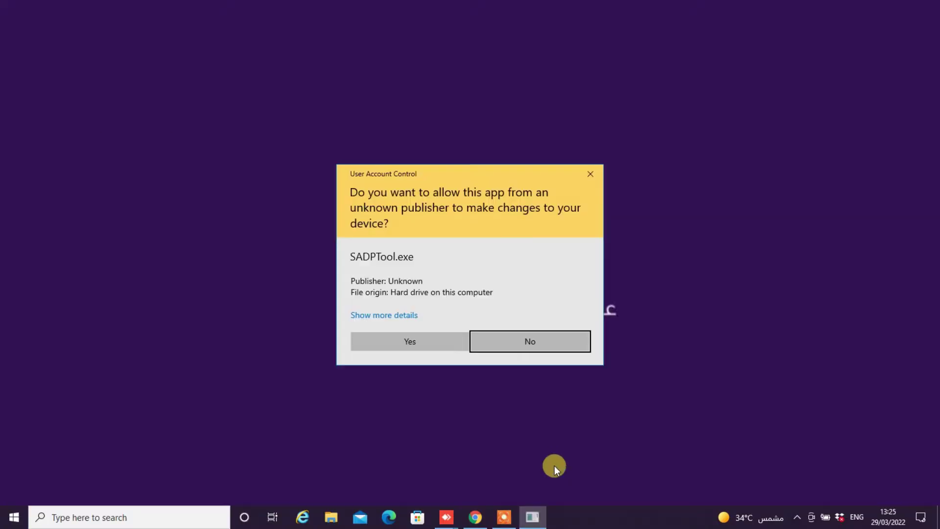
Approve SADP, tick device 004 (DS-7604NI-K1/4P(B)) and start its Forgot Password reset
{"action": "left_click", "coordinate": [414, 342]}
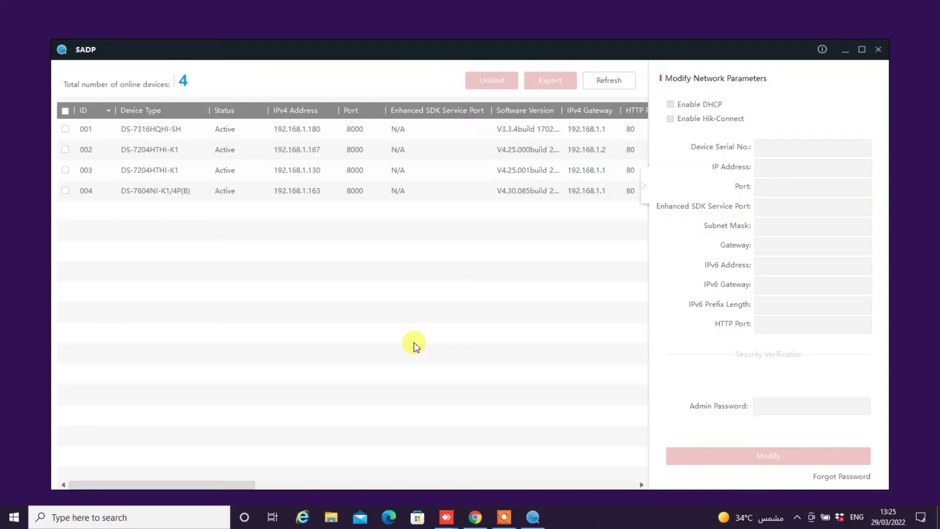
{"action": "left_click", "coordinate": [65, 190]}
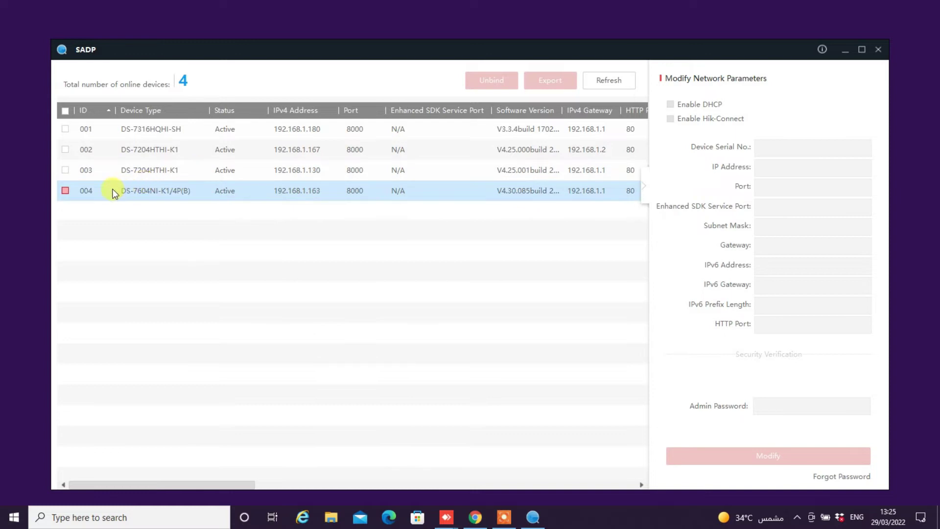
{"action": "left_click", "coordinate": [66, 192]}
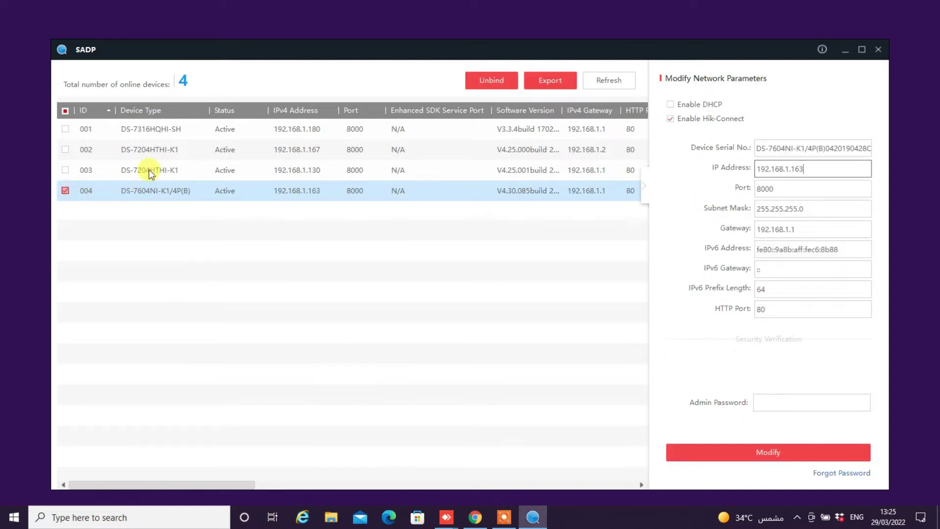
{"action": "left_click", "coordinate": [827, 474]}
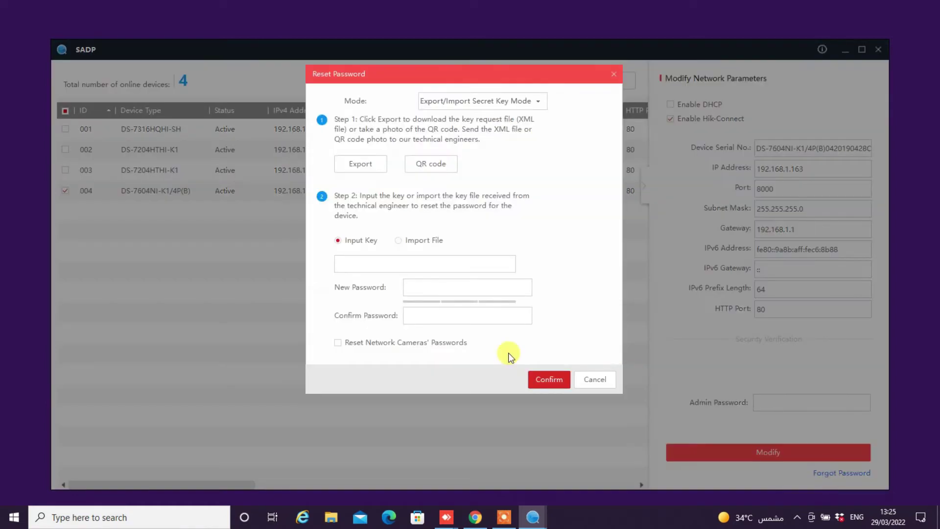
Export the NVR's key request file to the Desktop 'password' folder
{"action": "left_click", "coordinate": [355, 167]}
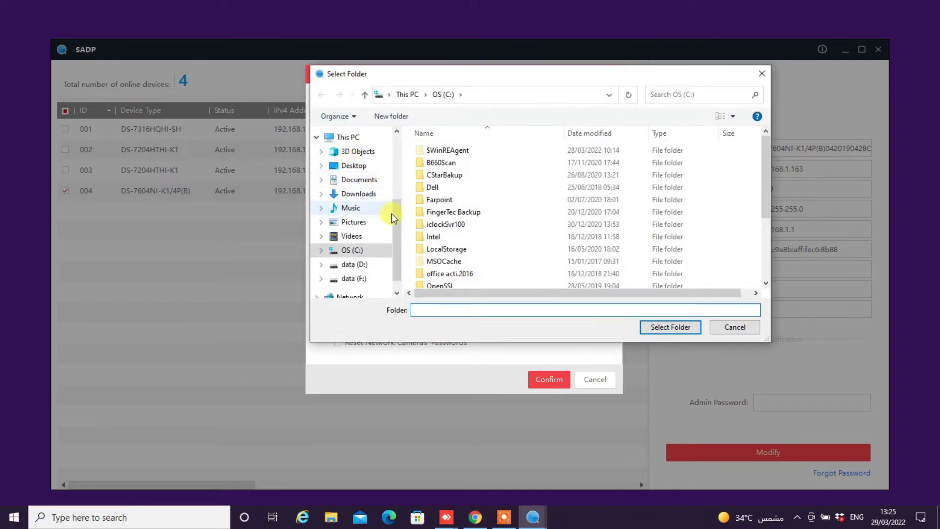
{"action": "left_click_drag", "start_coordinate": [396, 217], "coordinate": [400, 157]}
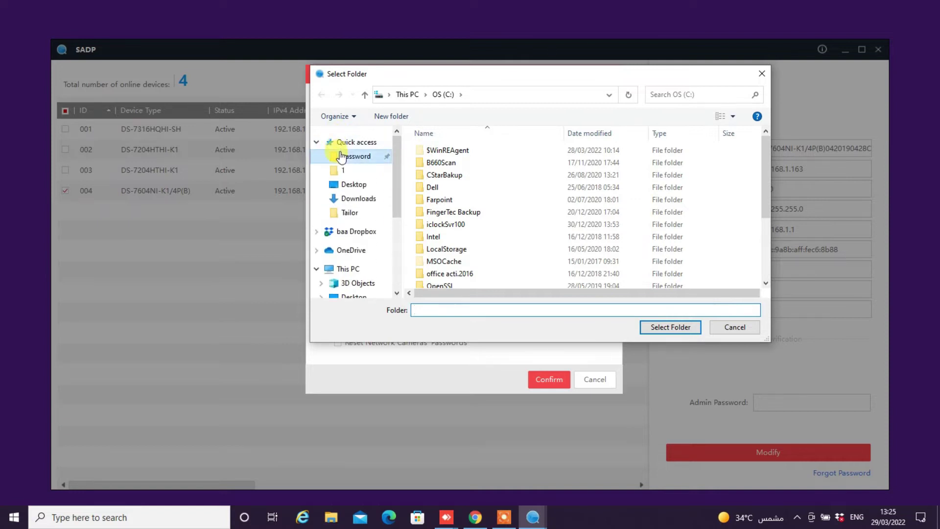
{"action": "left_click", "coordinate": [345, 156]}
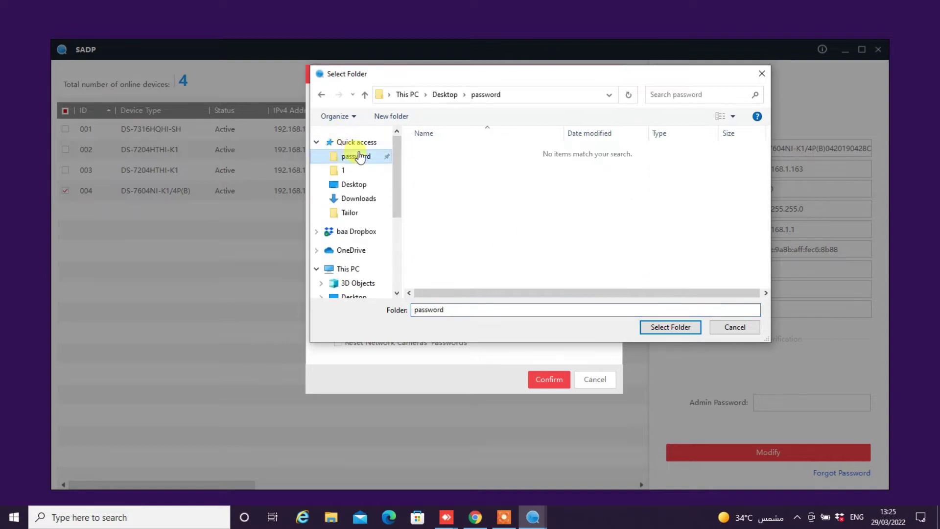
{"action": "left_click", "coordinate": [655, 328]}
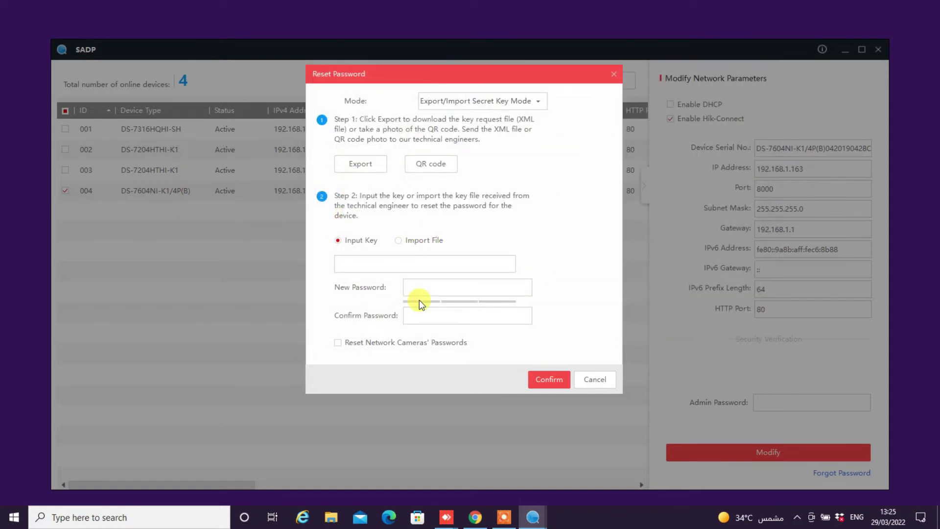
In Gmail, compose a message to the suggested Hikvision support address with subject 'Password Reset'
{"action": "left_click", "coordinate": [476, 518]}
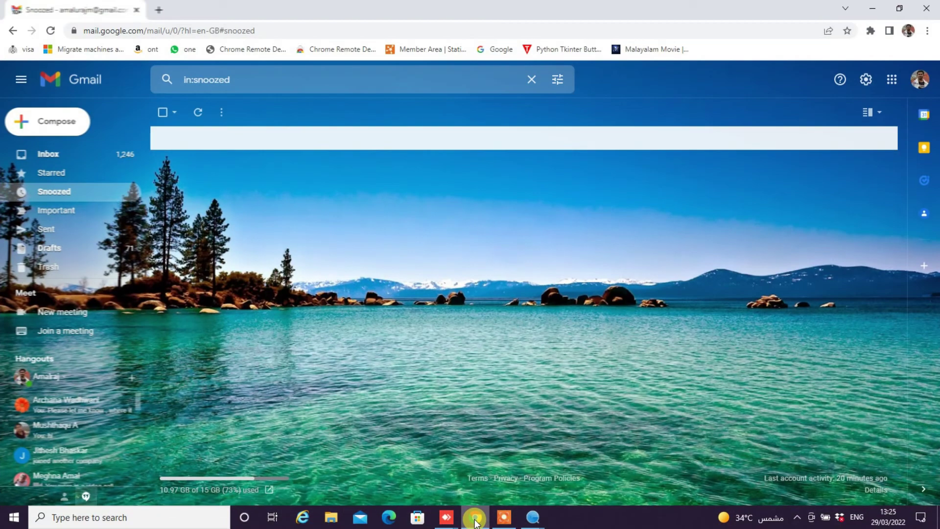
{"action": "left_click", "coordinate": [22, 125]}
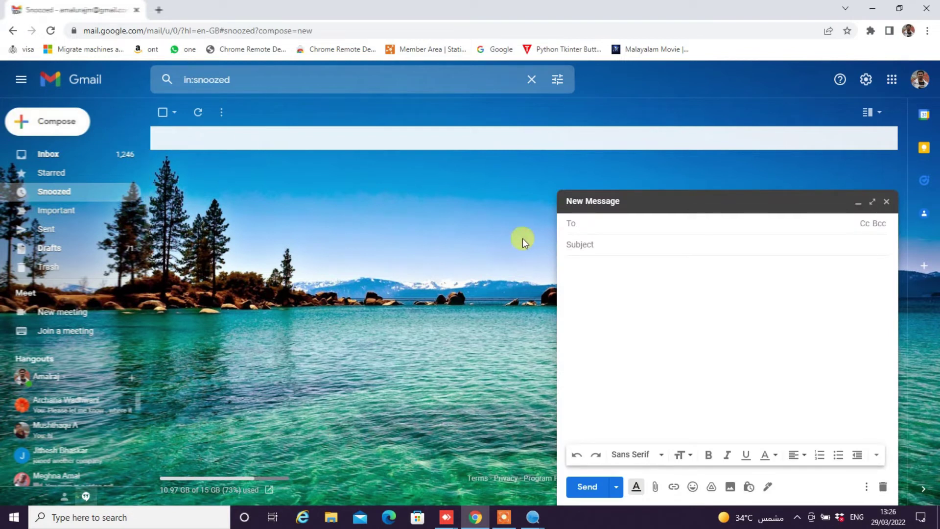
{"action": "type", "text": "hik"}
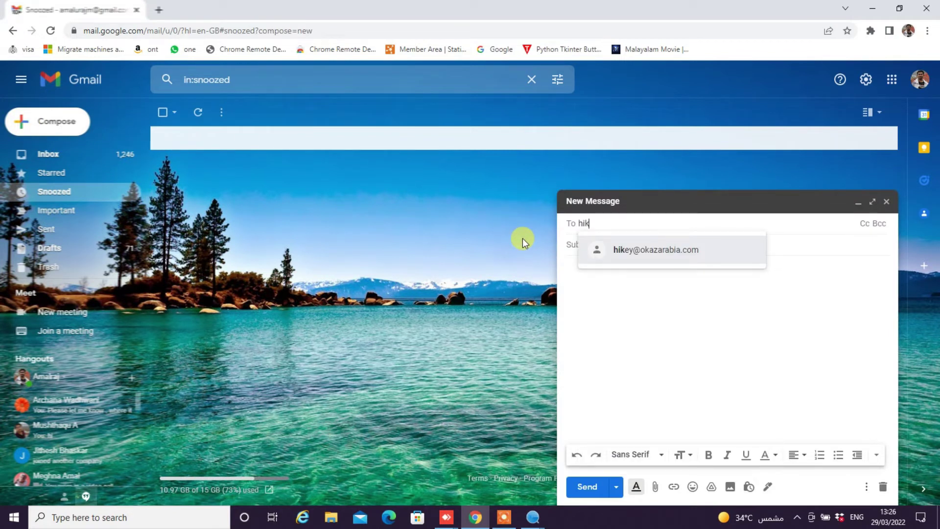
{"action": "left_click", "coordinate": [626, 256]}
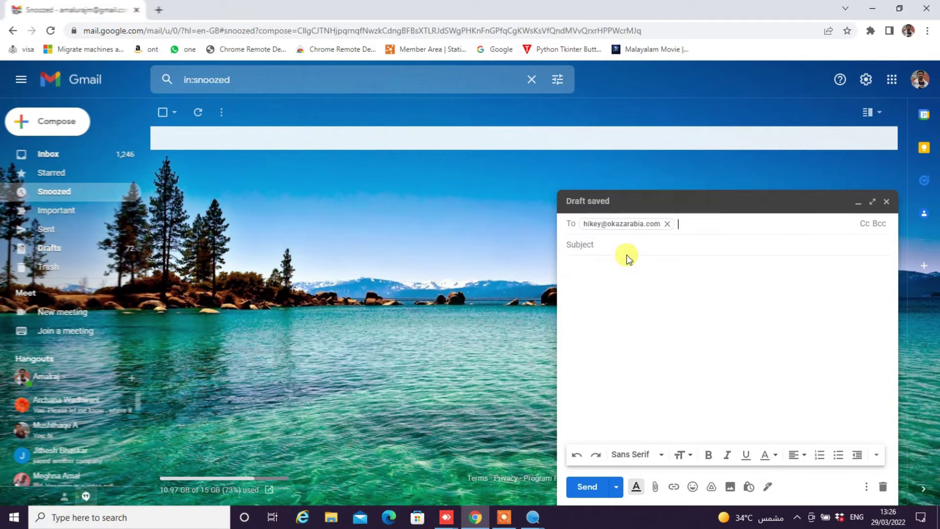
{"action": "left_click", "coordinate": [613, 245]}
{"action": "type", "text": "P"}
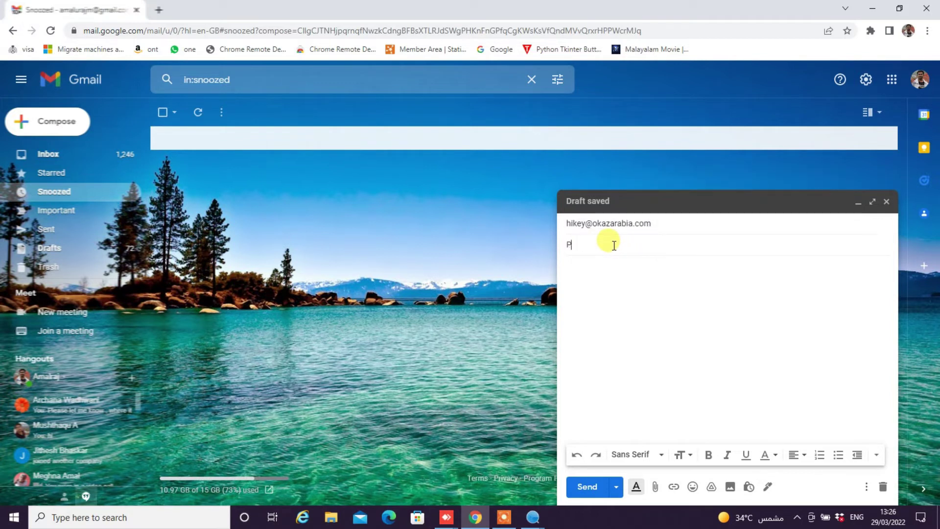
{"action": "type", "text": "asswo"}
{"action": "type", "text": "rd "}
{"action": "type", "text": "Res"}
{"action": "type", "text": "et"}
{"action": "key", "text": "Tab"}
{"action": "type", "text": "Hi"}
{"action": "left_click", "coordinate": [655, 485]}
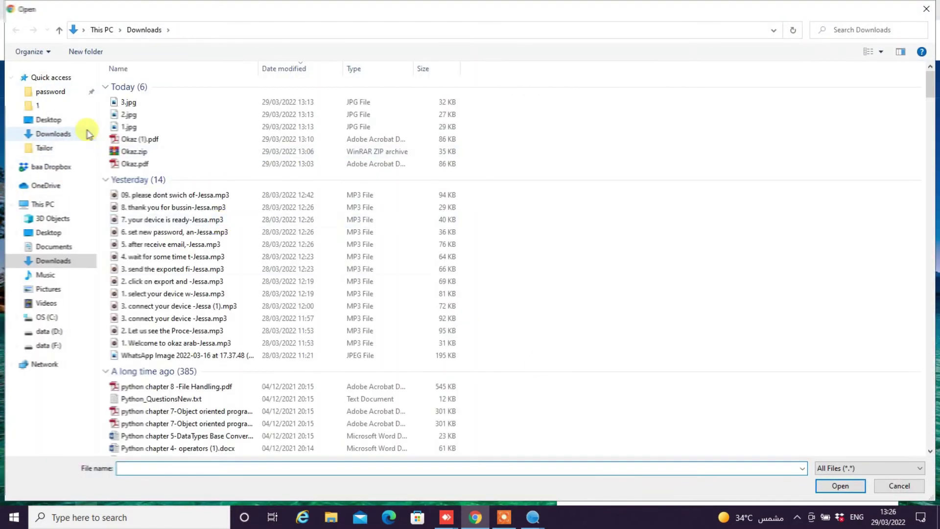
Attach the exported key file from Desktop\password and send the Password Reset email
{"action": "left_click", "coordinate": [45, 92]}
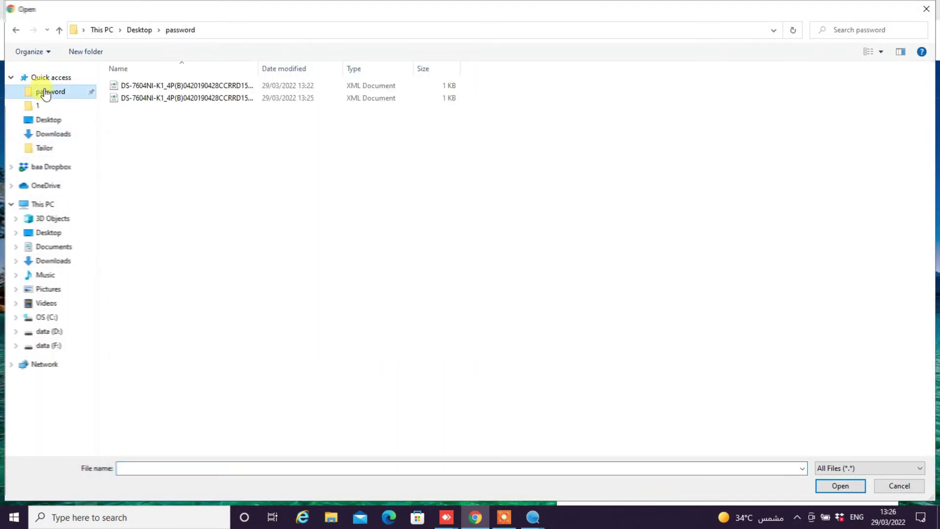
{"action": "left_click", "coordinate": [129, 86]}
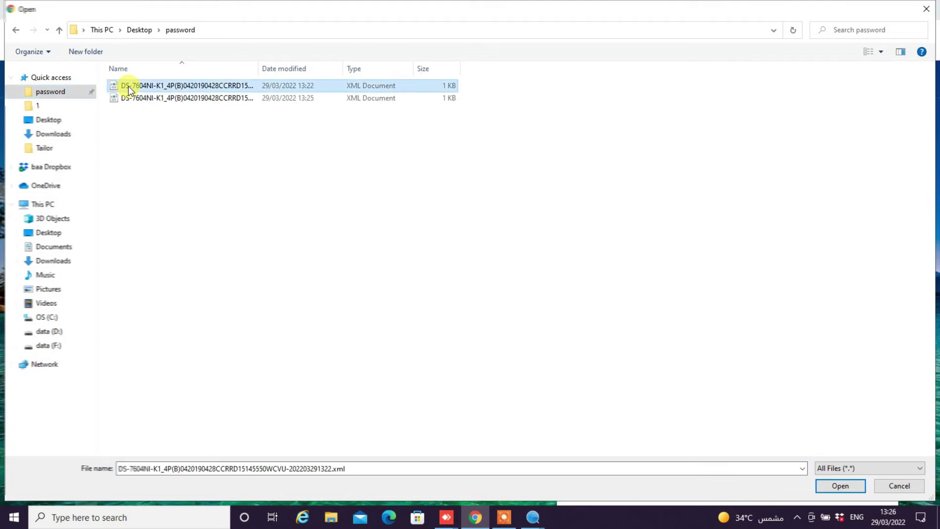
{"action": "double_click", "coordinate": [129, 86]}
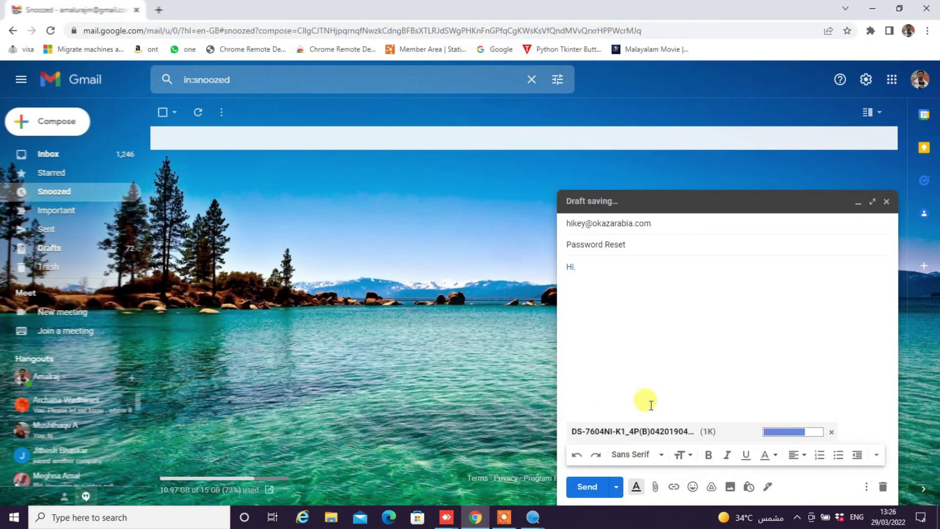
{"action": "left_click", "coordinate": [592, 488]}
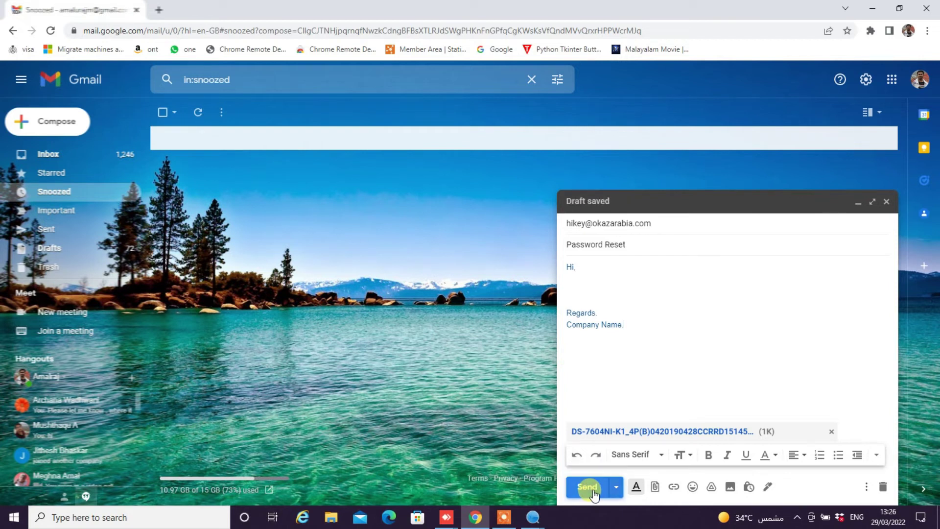
Download the encrypted XML attachment from the Hikvision Encryption Code reply
{"action": "left_click", "coordinate": [304, 195]}
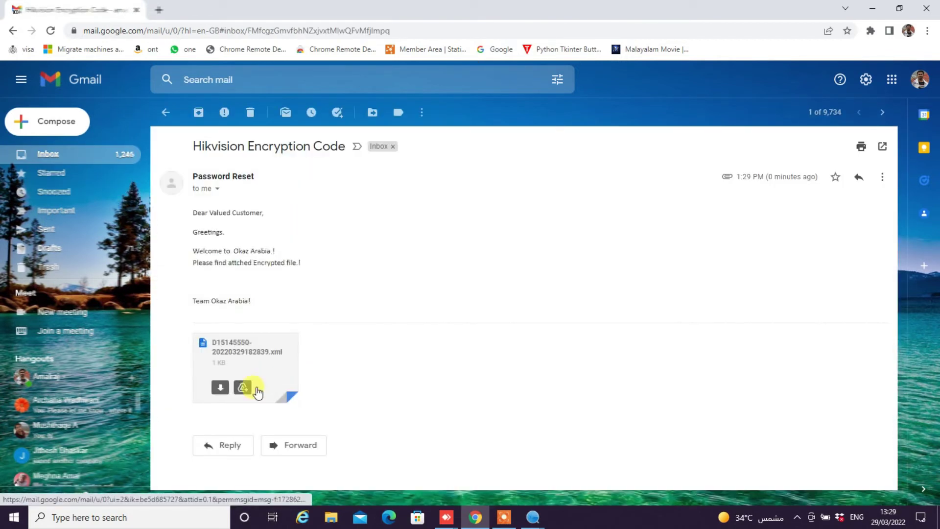
{"action": "left_click", "coordinate": [223, 388]}
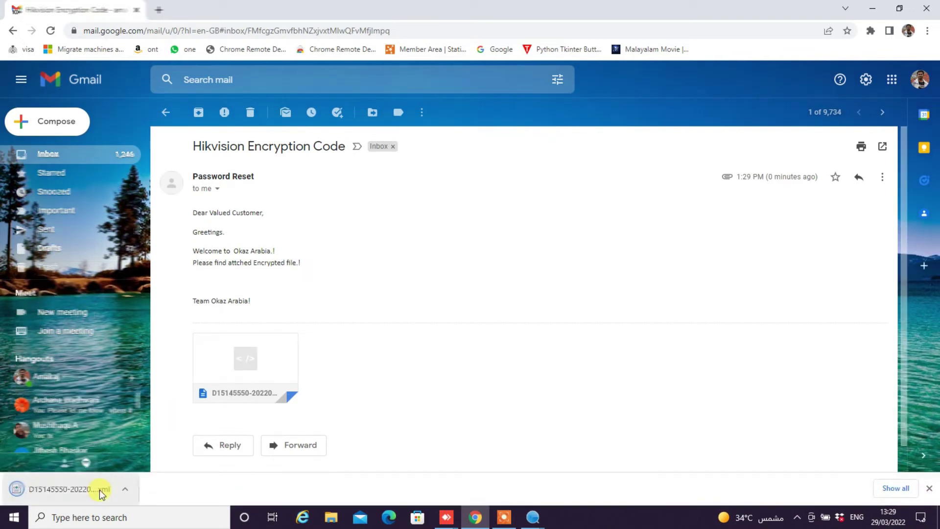
{"action": "key", "text": "alt+Tab"}
Import the D15145550 XML file from Downloads as the reset key file
{"action": "left_click", "coordinate": [399, 241]}
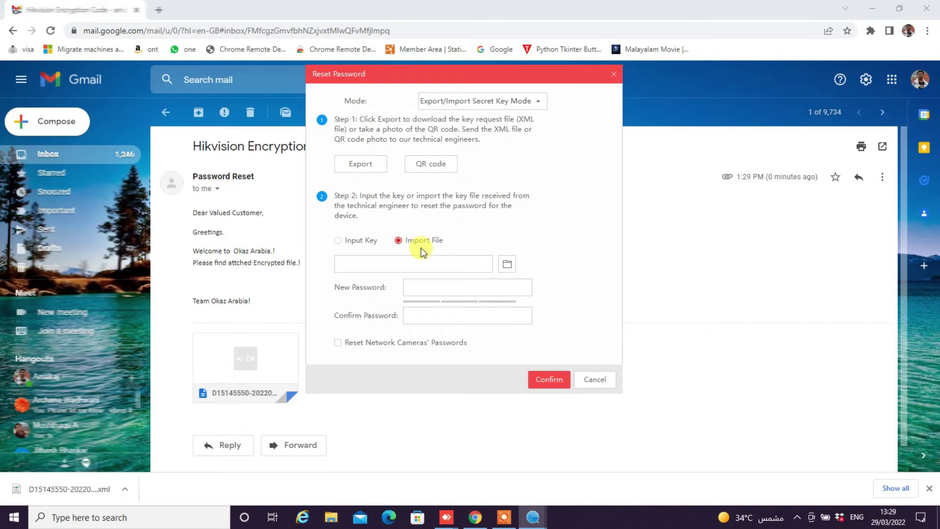
{"action": "left_click", "coordinate": [507, 265]}
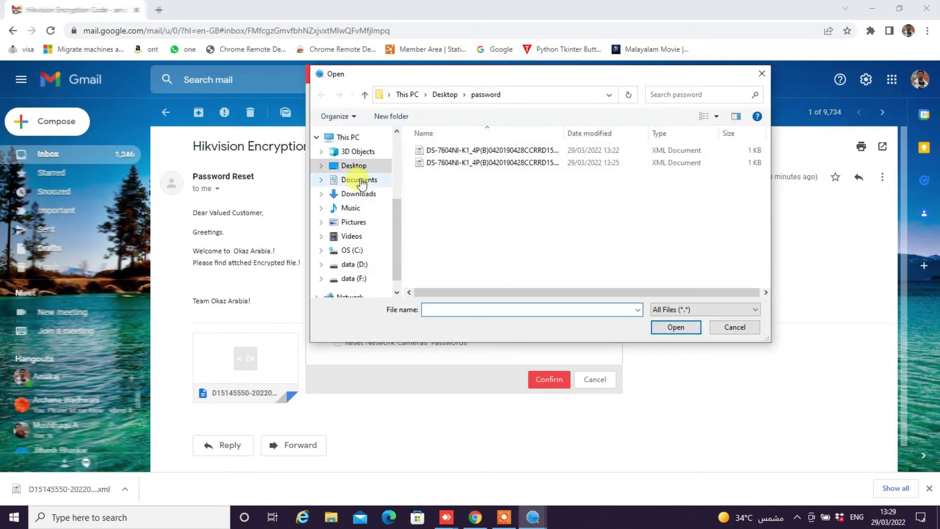
{"action": "mouse_move", "coordinate": [358, 187]}
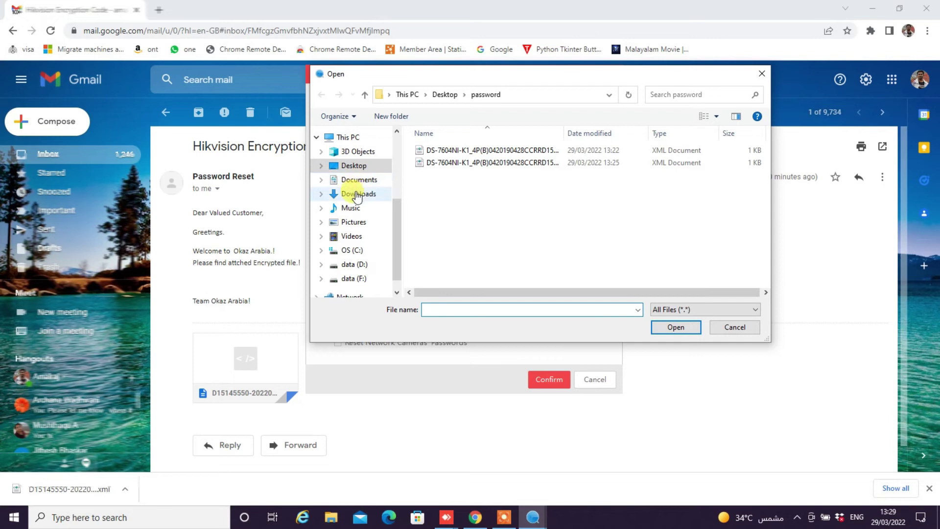
{"action": "left_click", "coordinate": [357, 194]}
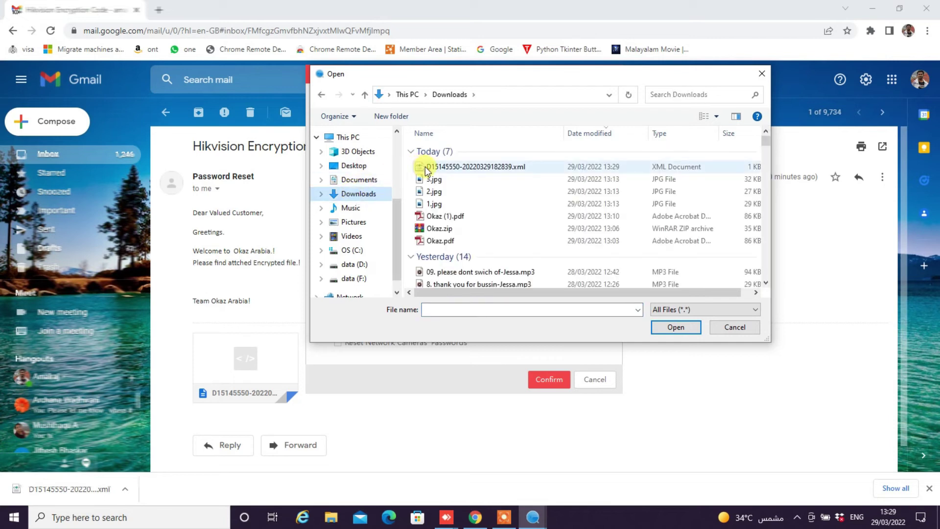
{"action": "double_click", "coordinate": [425, 168]}
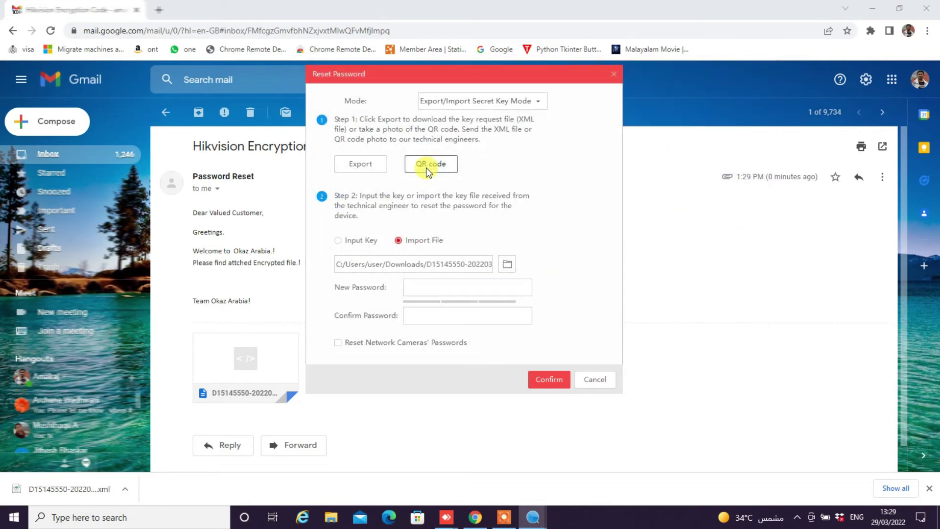
Enter a strong new password, confirm it, and submit the reset
{"action": "left_click", "coordinate": [468, 285]}
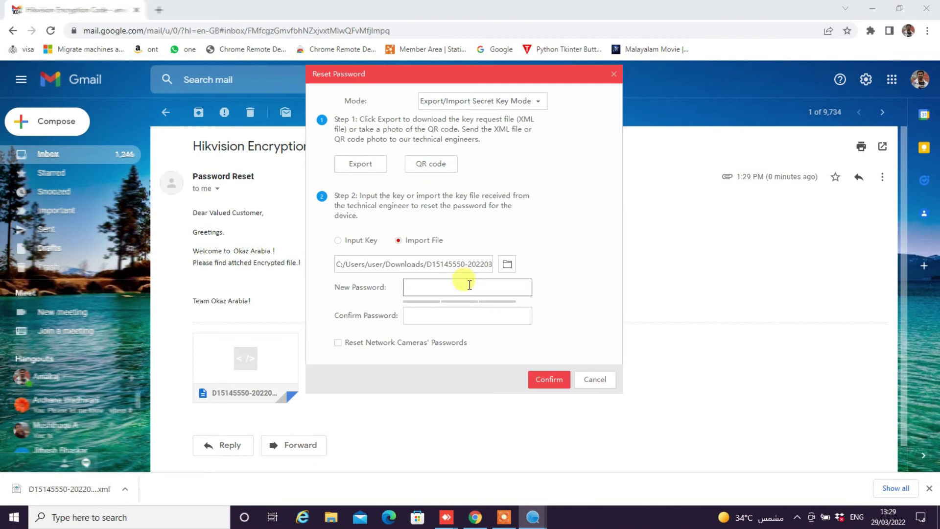
{"action": "key", "text": "Tab"}
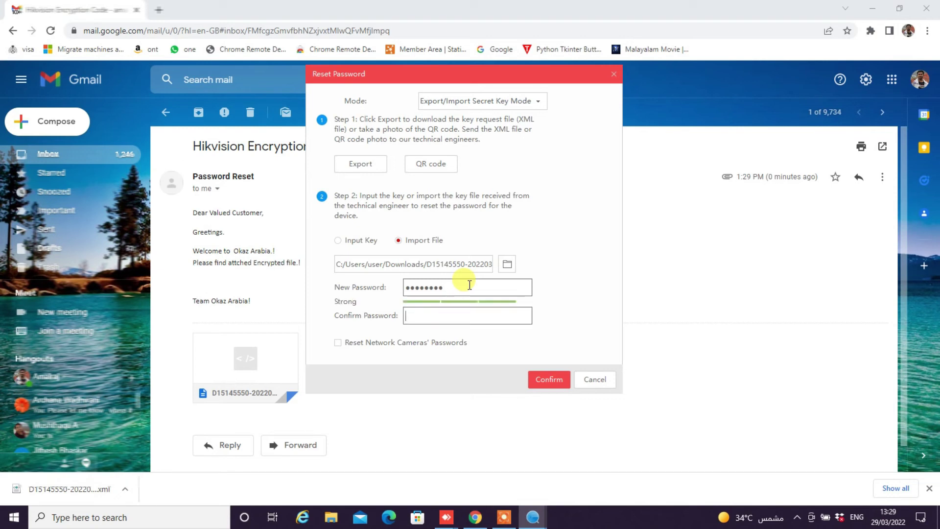
{"action": "left_click", "coordinate": [539, 387]}
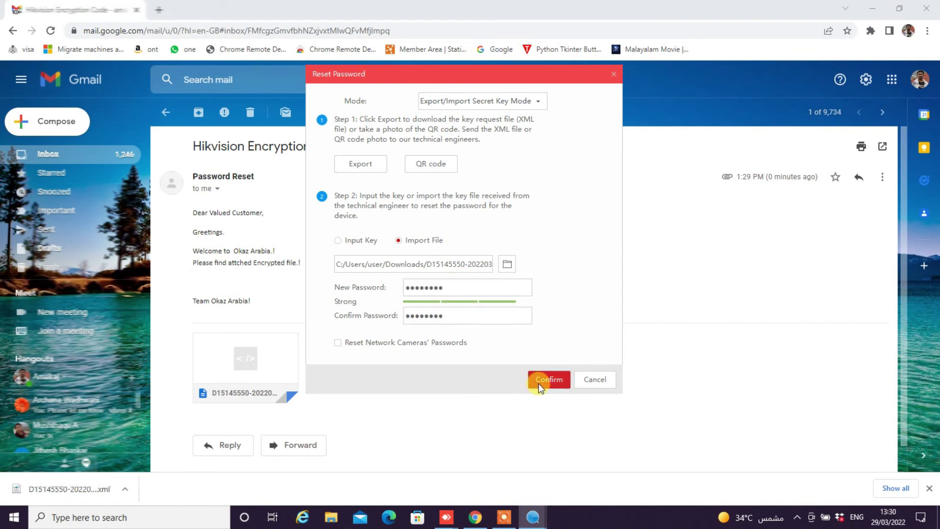